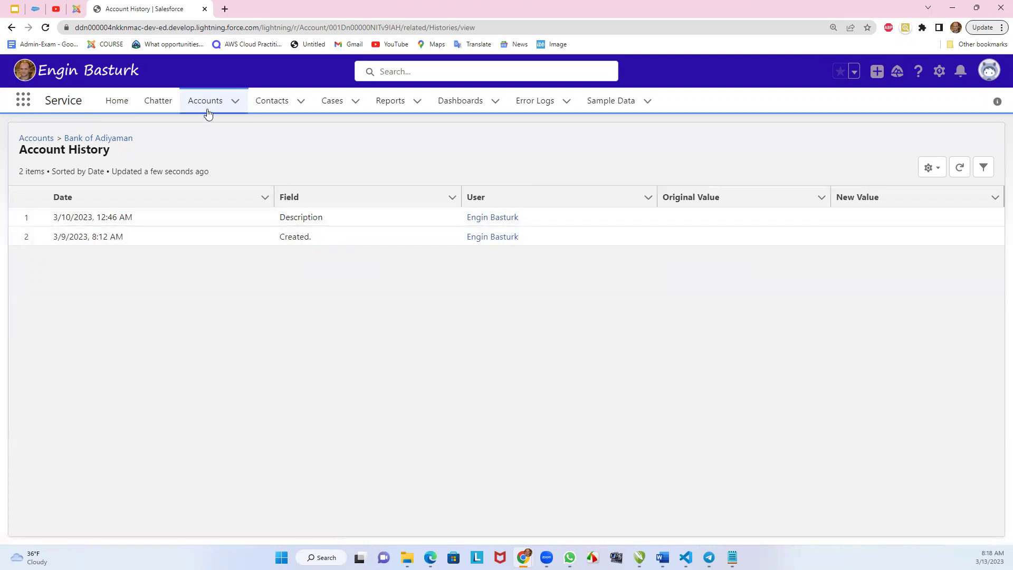
Examine the record pages of the first contact in All Contacts and the fourth case in All Open Cases
{"action": "left_click", "coordinate": [269, 105]}
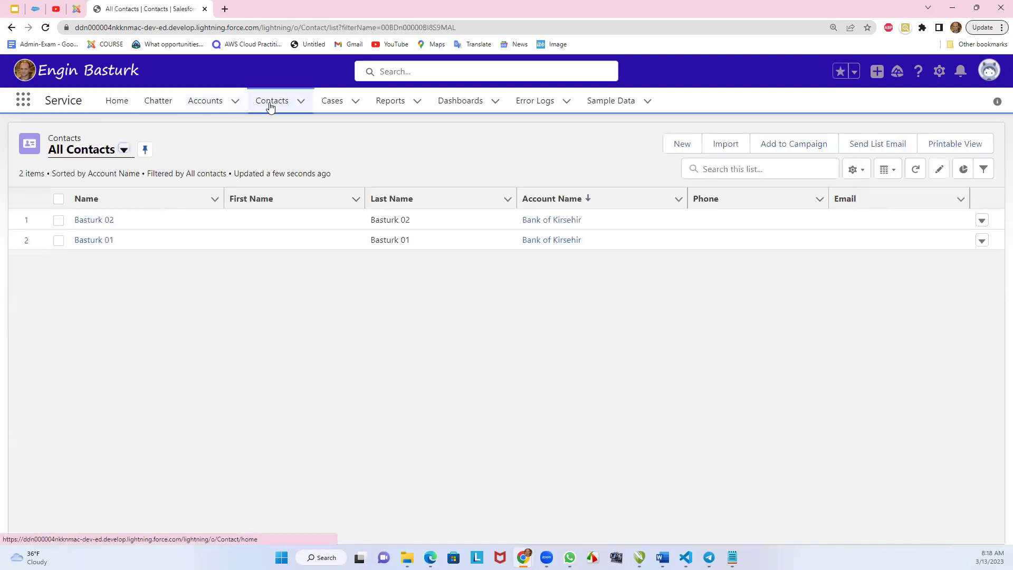
{"action": "left_click", "coordinate": [112, 221]}
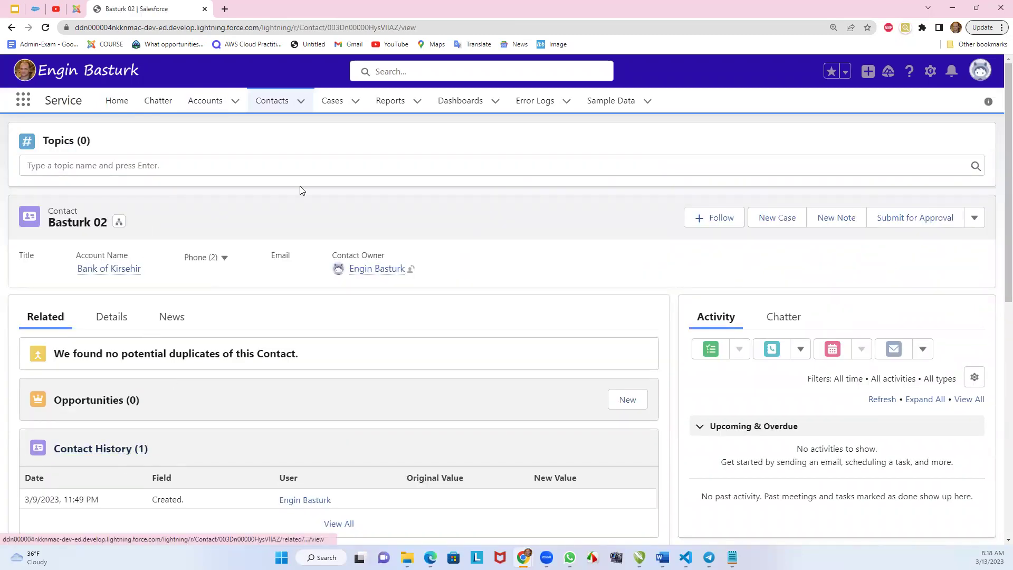
{"action": "left_click", "coordinate": [332, 105]}
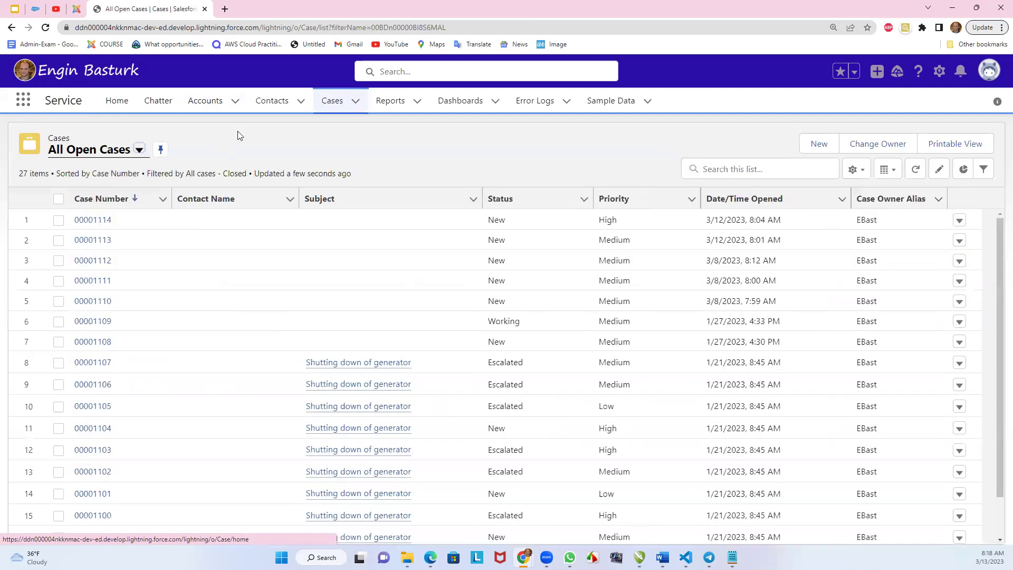
{"action": "left_click", "coordinate": [97, 281]}
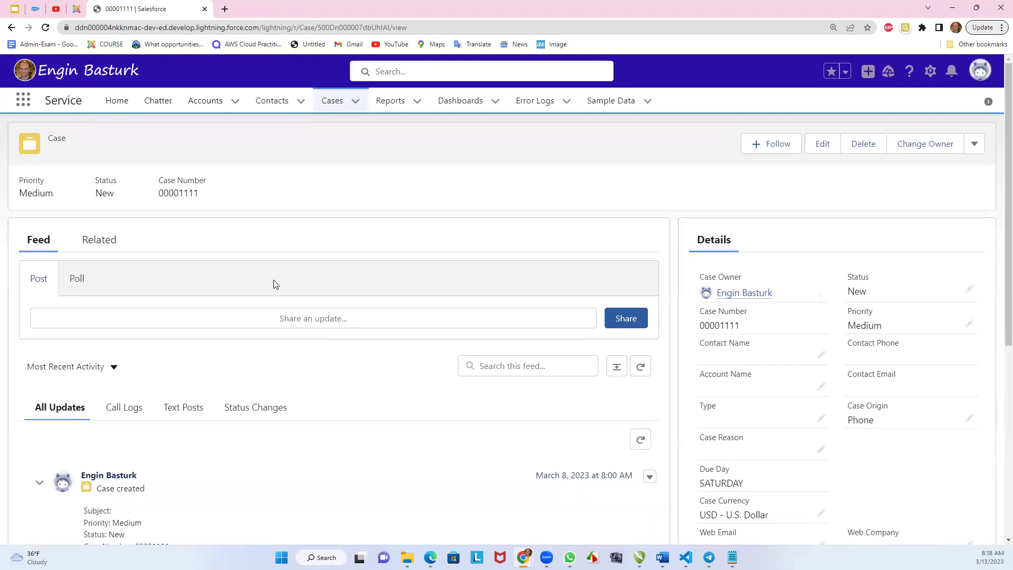
{"action": "scroll", "coordinate": [998, 271], "scroll_direction": "down", "scroll_amount": 6}
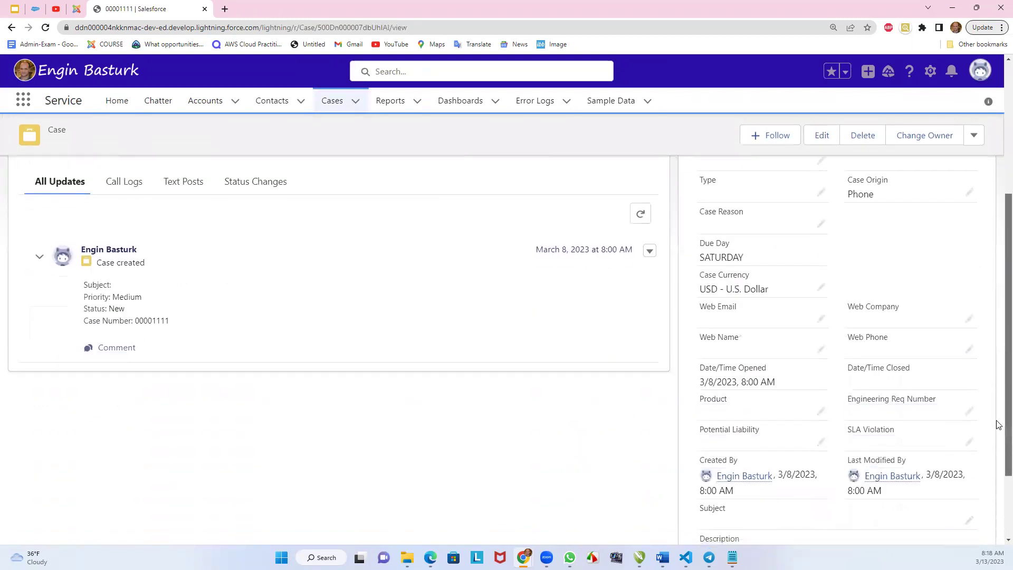
{"action": "scroll", "coordinate": [998, 391], "scroll_direction": "up", "scroll_amount": 6}
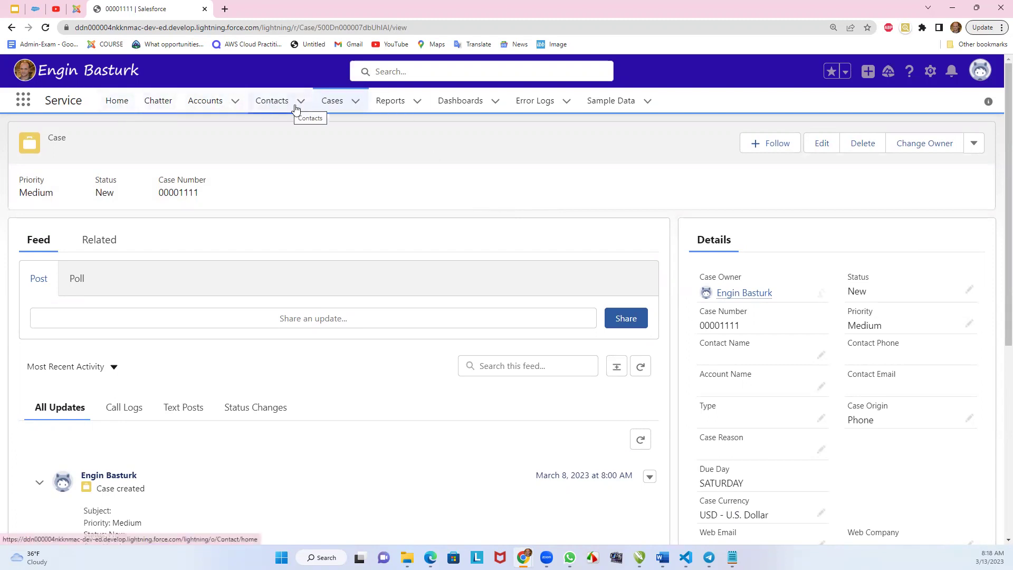
Show the All list view for Error Logs and pin it as the default view
{"action": "left_click", "coordinate": [536, 102]}
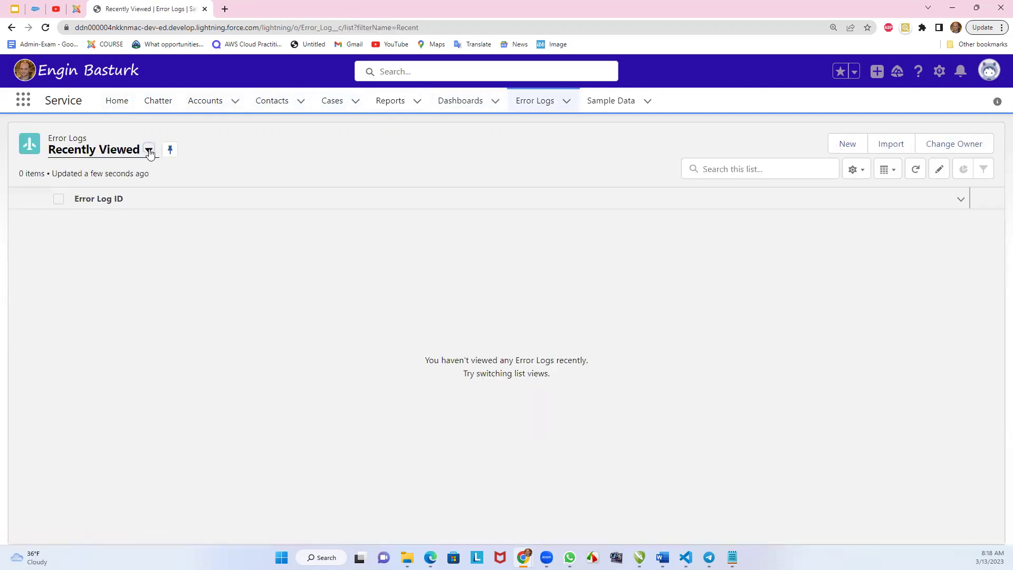
{"action": "left_click", "coordinate": [149, 150]}
{"action": "left_click", "coordinate": [90, 195]}
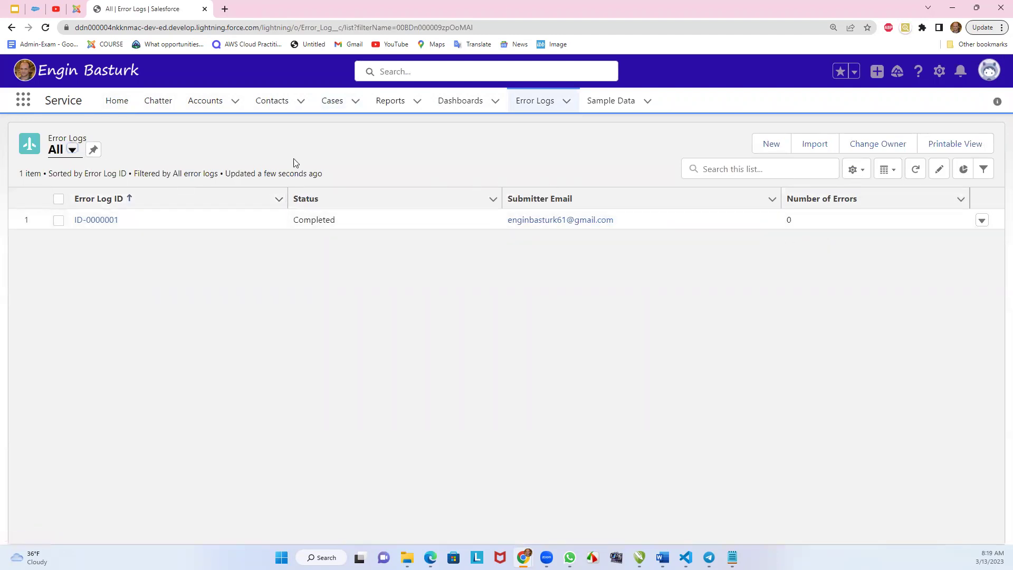
{"action": "left_click", "coordinate": [92, 150]}
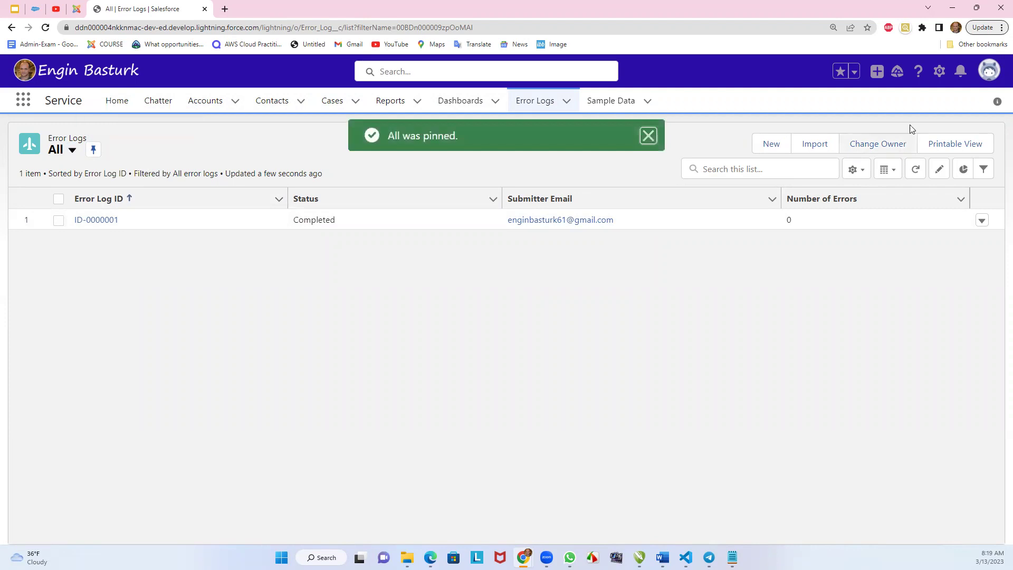
Configure the Error Log object's field history tracking to cover Submitter Email along with Status, and save it
{"action": "left_click", "coordinate": [935, 73]}
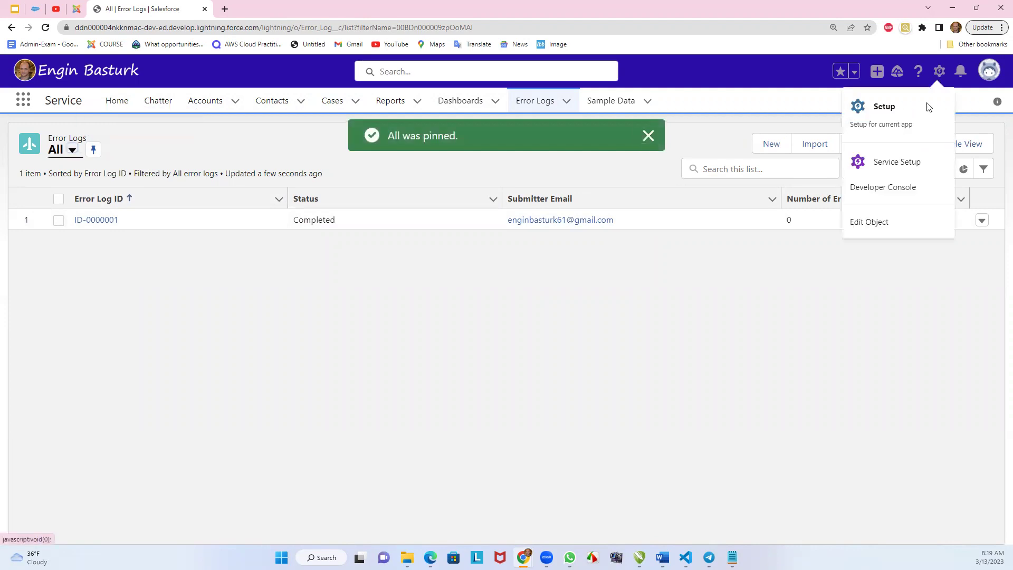
{"action": "left_click", "coordinate": [873, 222]}
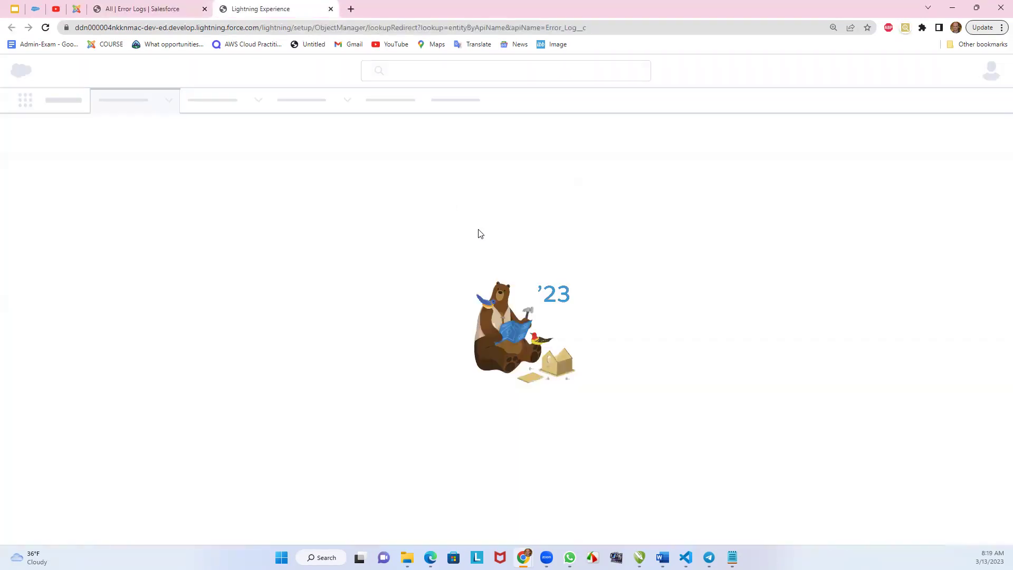
{"action": "left_click", "coordinate": [92, 230]}
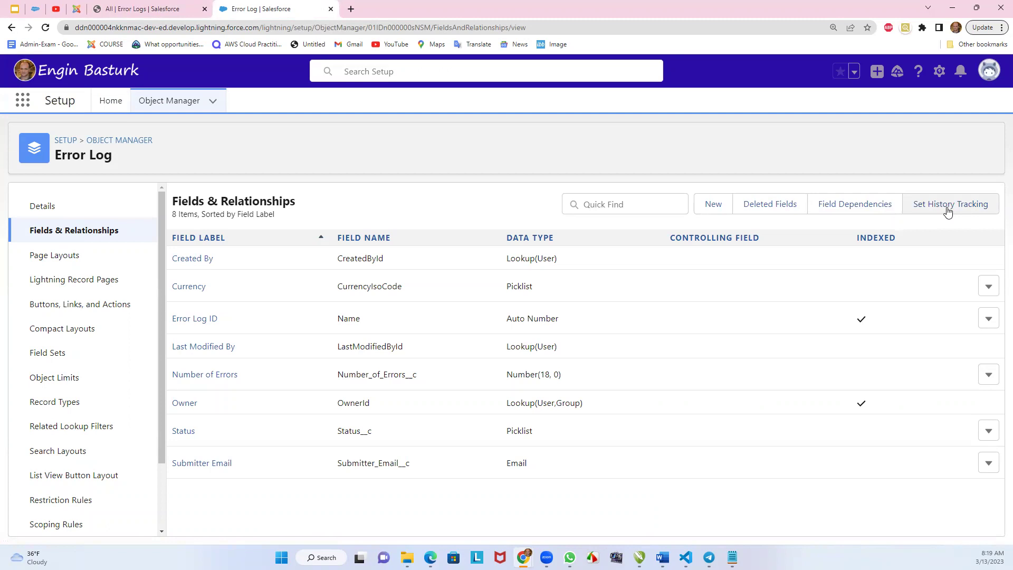
{"action": "left_click", "coordinate": [958, 208]}
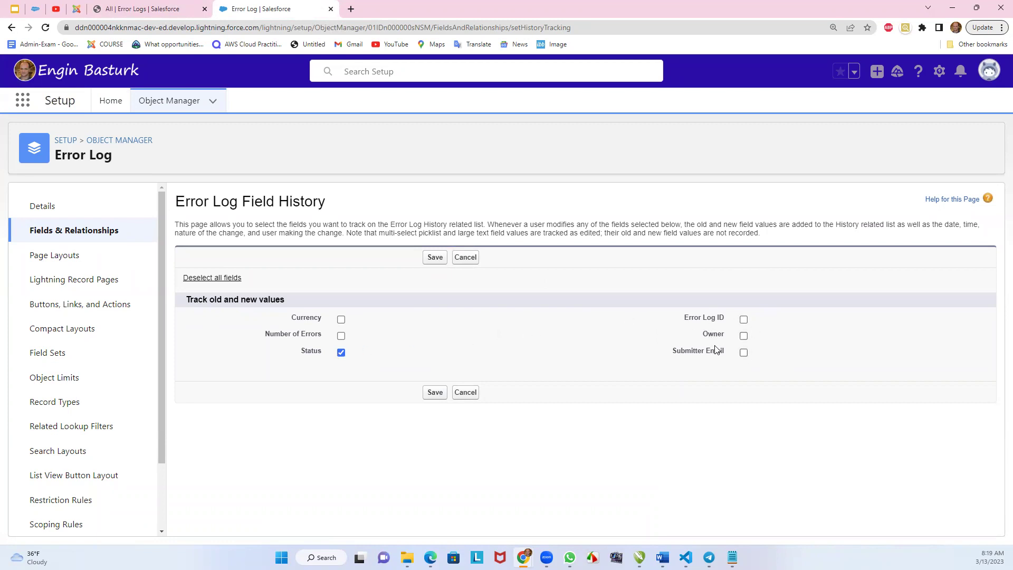
{"action": "left_click", "coordinate": [743, 353]}
{"action": "left_click", "coordinate": [435, 257]}
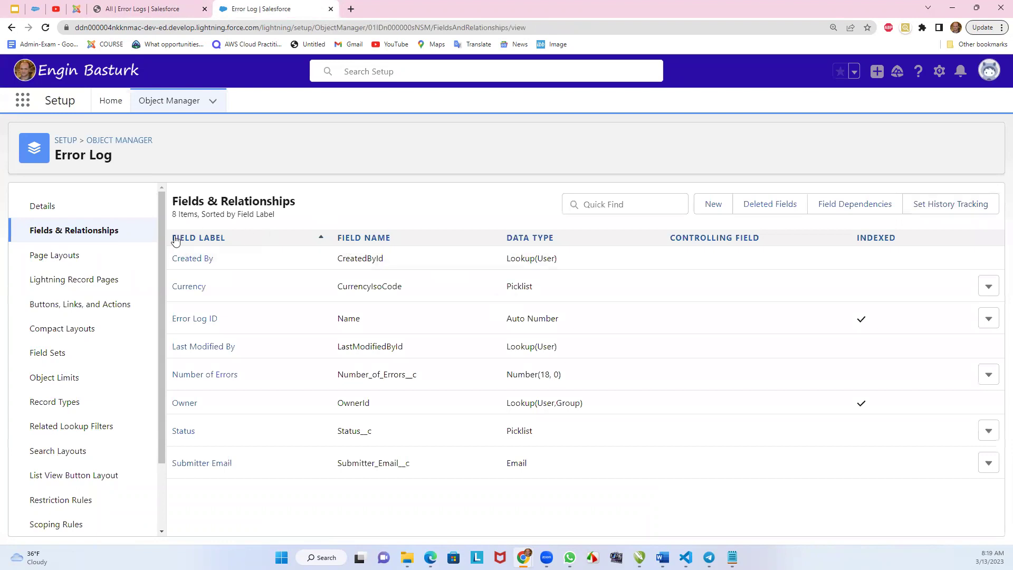
Add the Error Log History related list above Open Activities in the Error Log Layout, and save it, overwriting users' related list customizations
{"action": "left_click", "coordinate": [65, 256]}
{"action": "left_click", "coordinate": [215, 264]}
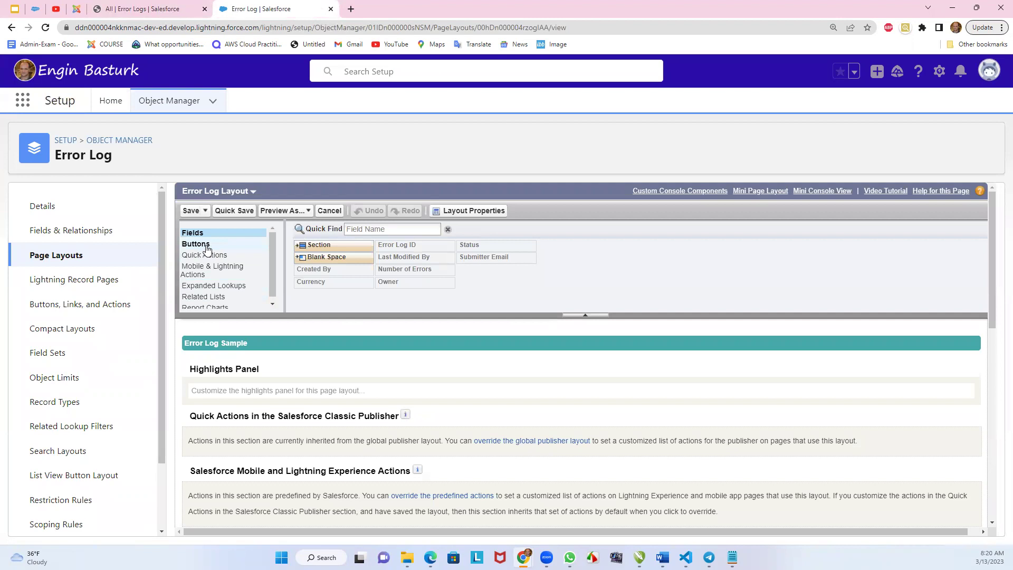
{"action": "scroll", "coordinate": [265, 283], "scroll_direction": "down", "scroll_amount": 1}
{"action": "left_click", "coordinate": [259, 292]}
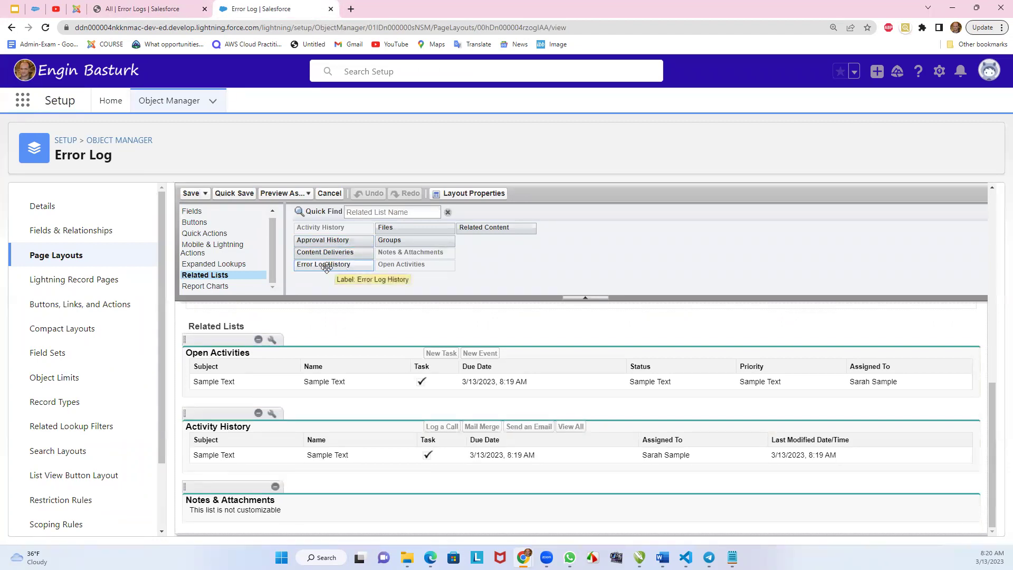
{"action": "left_click_drag", "start_coordinate": [337, 271], "coordinate": [232, 393]}
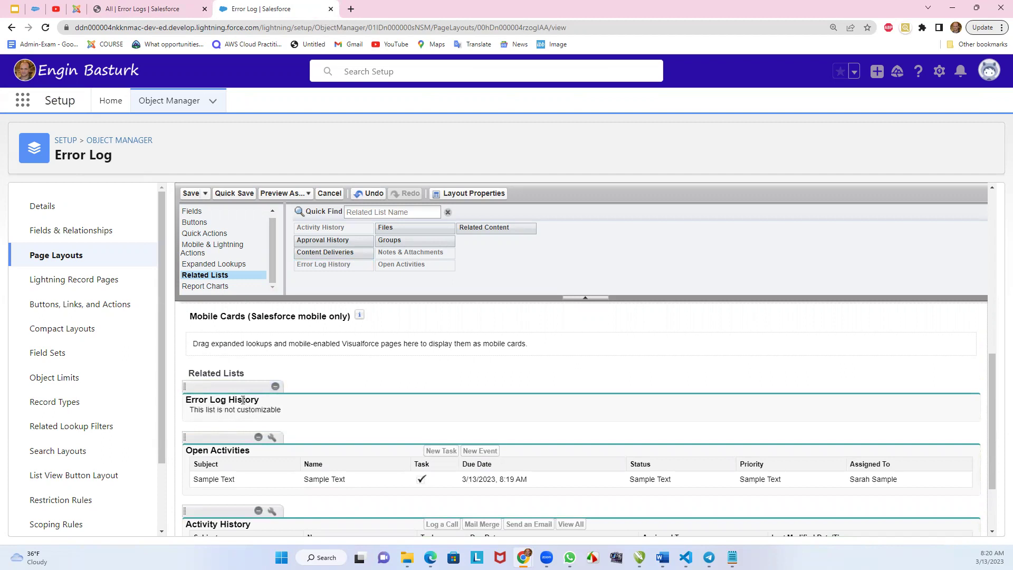
{"action": "left_click", "coordinate": [192, 193]}
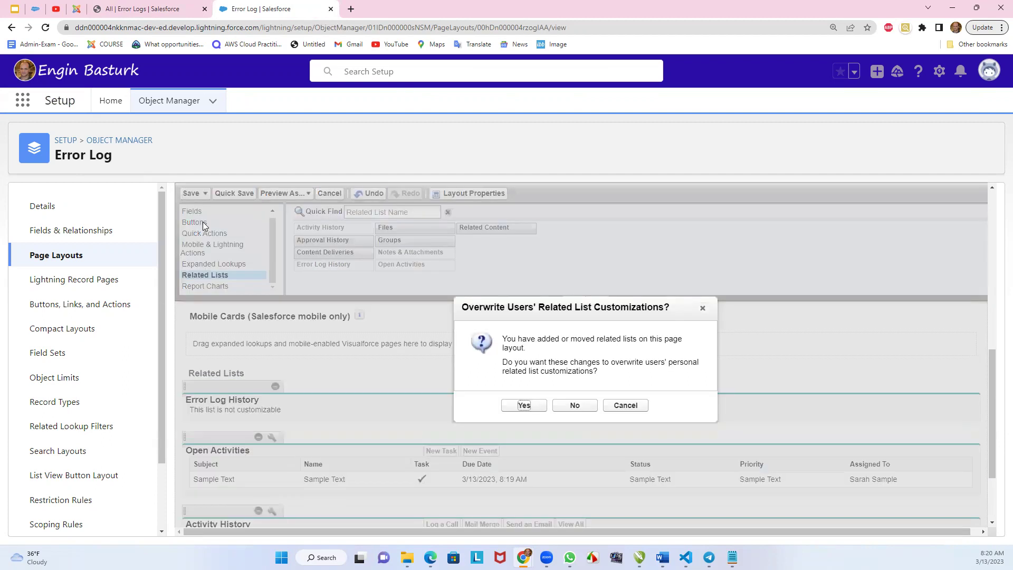
{"action": "left_click", "coordinate": [520, 405]}
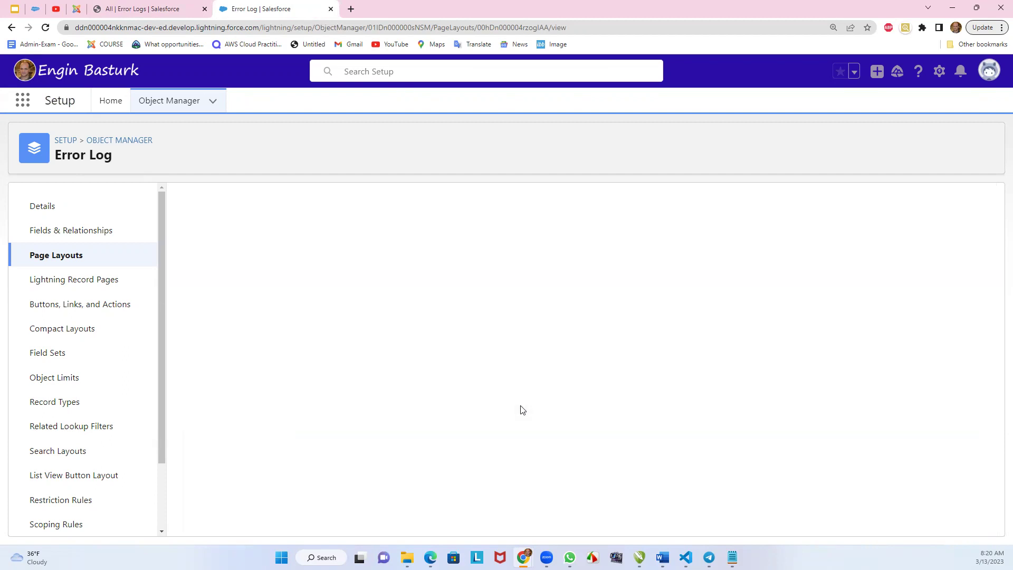
Return to the refreshed Error Logs list and examine the related history of record ID-0000001
{"action": "left_click", "coordinate": [209, 4]}
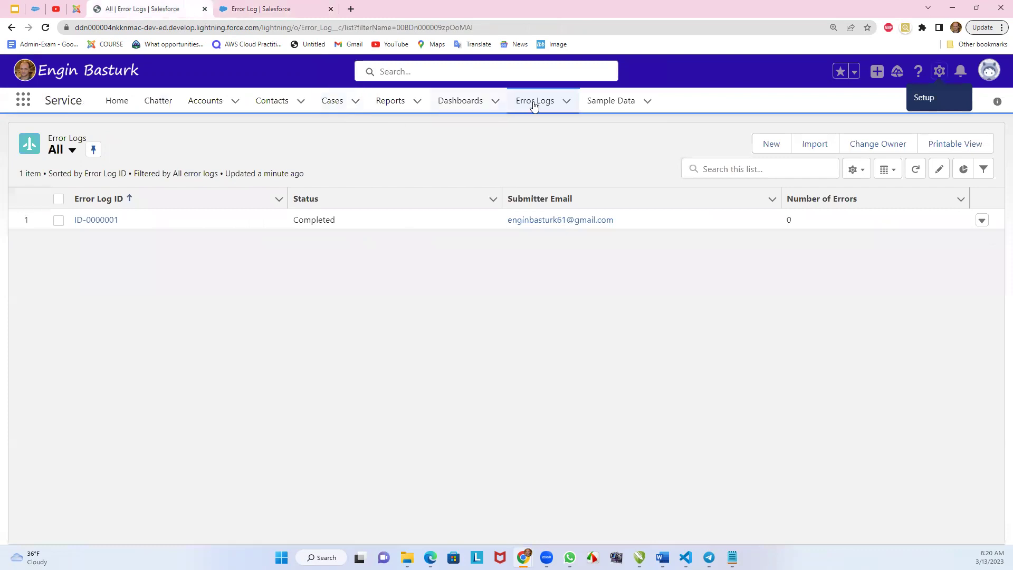
{"action": "left_click", "coordinate": [534, 101]}
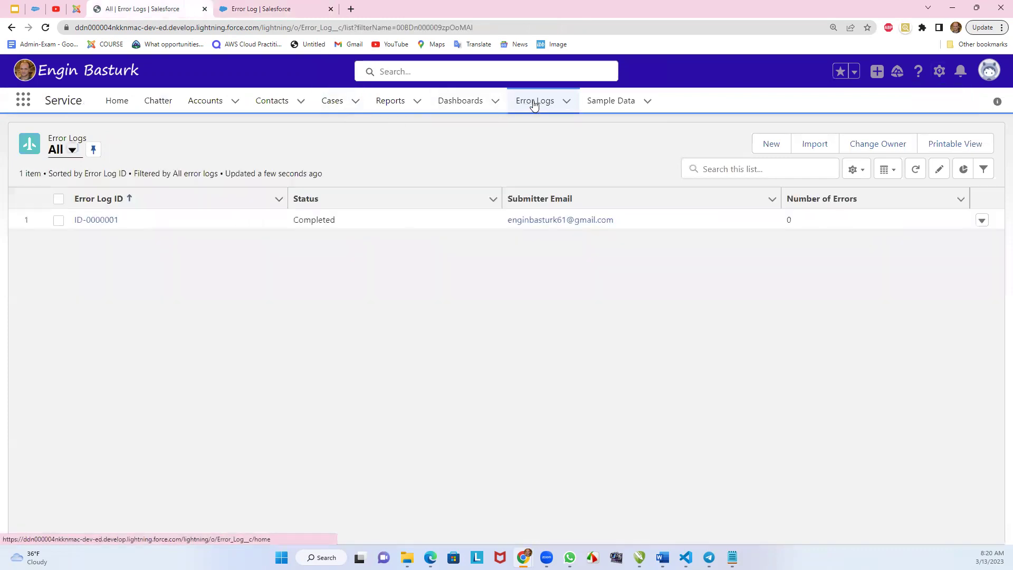
{"action": "left_click", "coordinate": [917, 169]}
{"action": "left_click", "coordinate": [105, 222]}
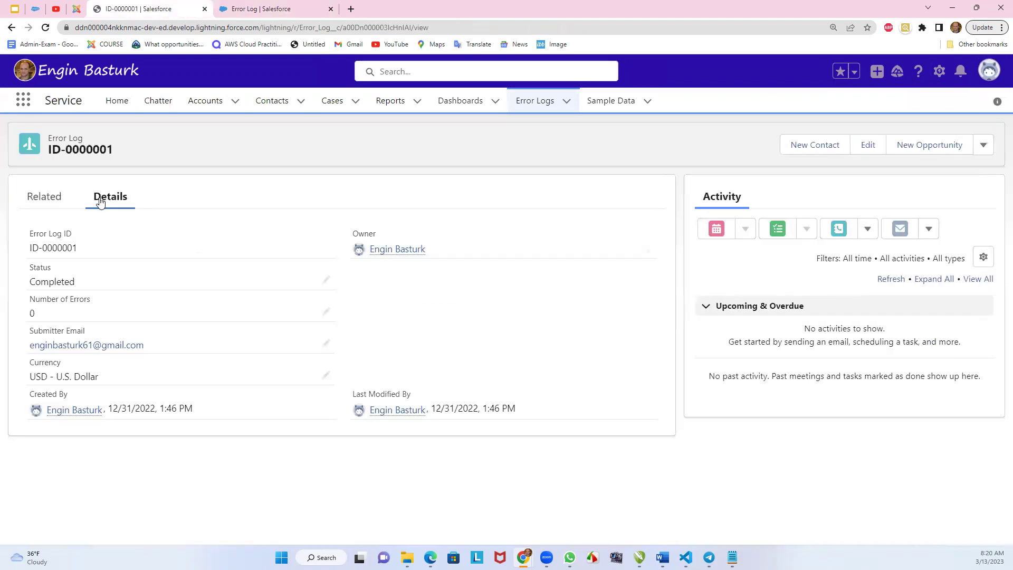
{"action": "left_click", "coordinate": [56, 199]}
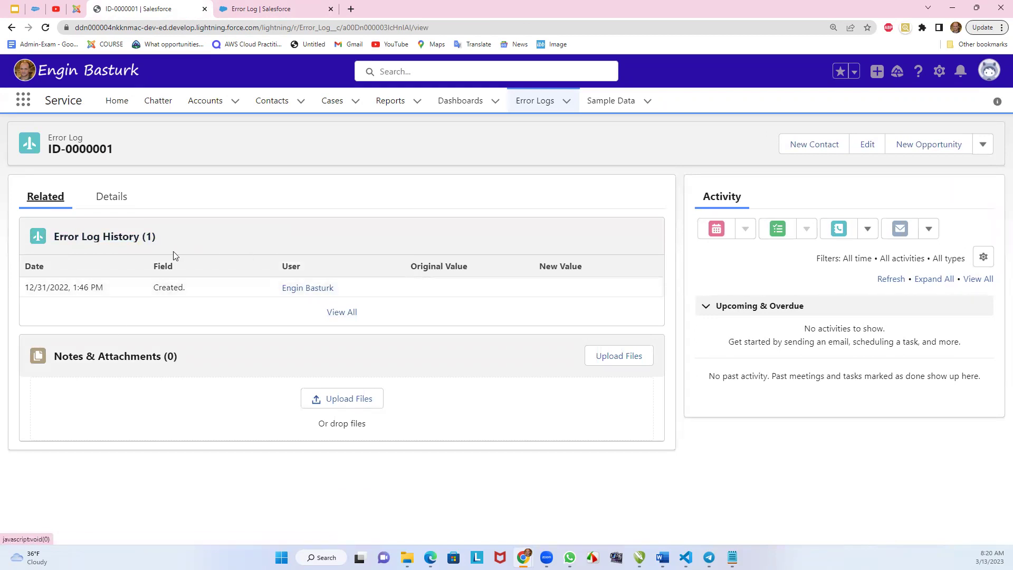
Reopen error log ID-0000001, set its Status to Failed and save the record
{"action": "left_click", "coordinate": [535, 100]}
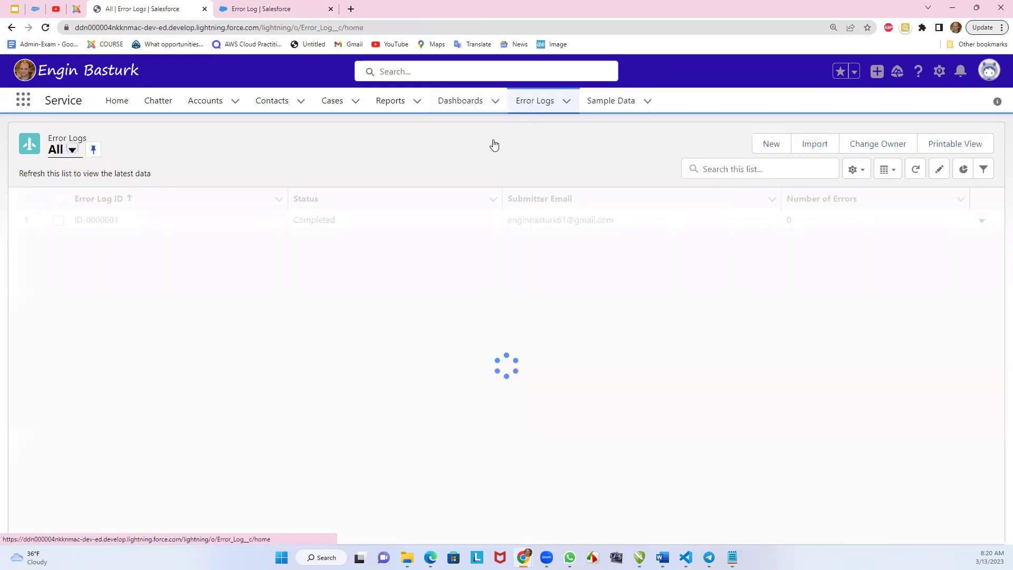
{"action": "left_click", "coordinate": [102, 228]}
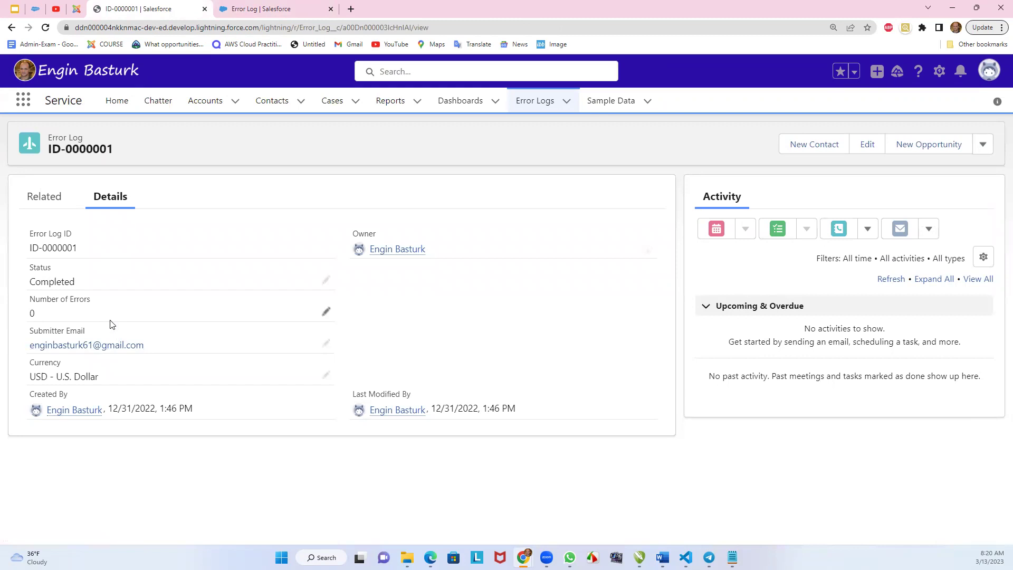
{"action": "left_click", "coordinate": [326, 283]}
{"action": "left_click", "coordinate": [203, 296]}
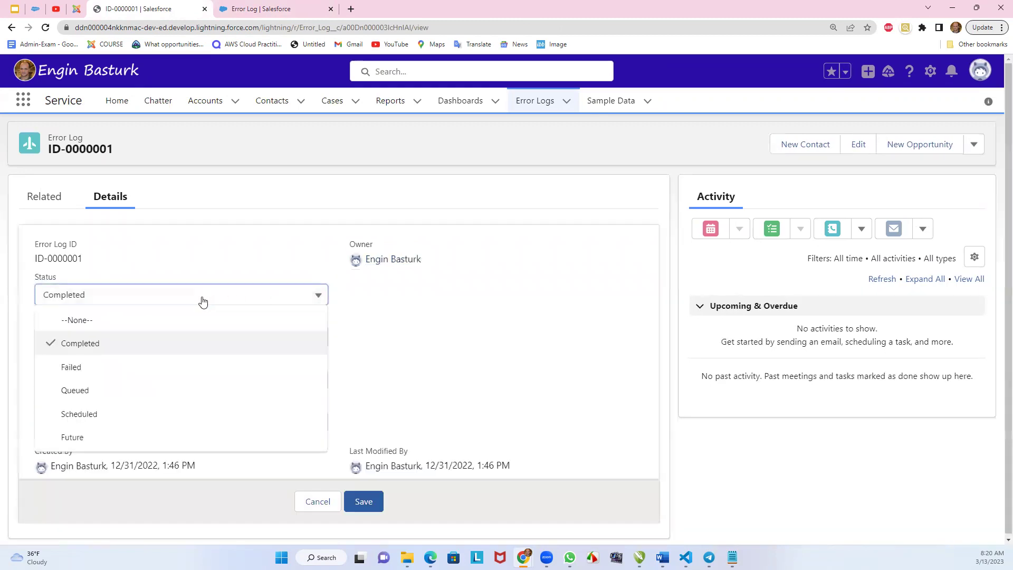
{"action": "left_click", "coordinate": [91, 368]}
{"action": "left_click", "coordinate": [356, 500]}
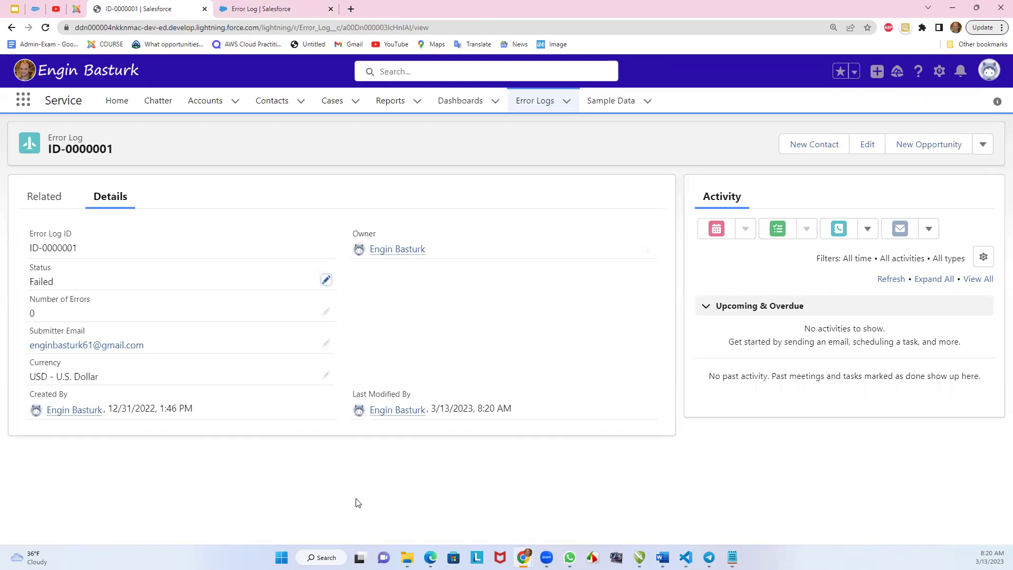
Set the Status of error log ID-0000001 to Queued and save the record
{"action": "left_click", "coordinate": [326, 280]}
{"action": "left_click", "coordinate": [243, 295]}
{"action": "left_click", "coordinate": [121, 387]}
{"action": "left_click", "coordinate": [363, 501]}
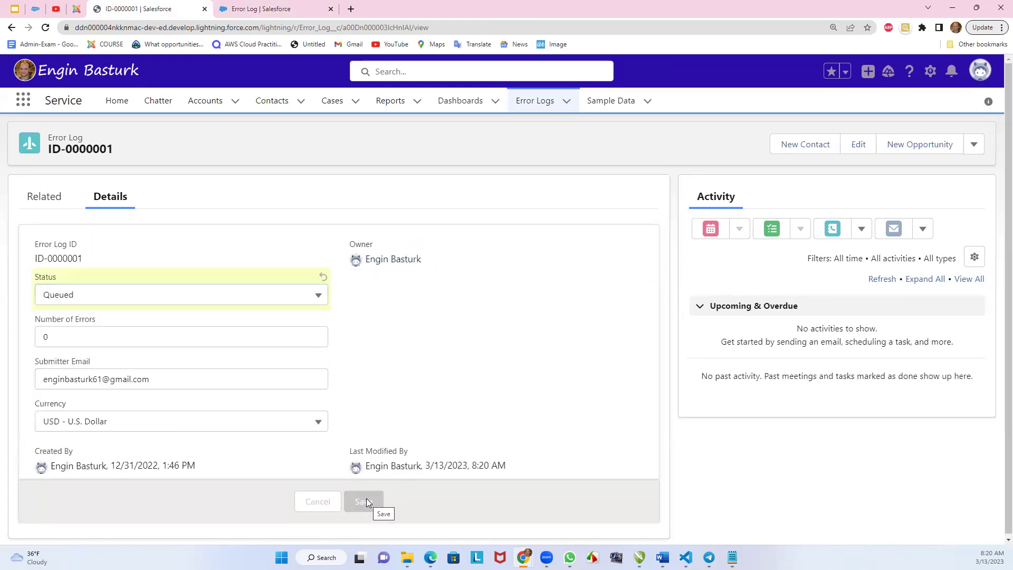
Set the Status of error log ID-0000001 to Scheduled and save the record
{"action": "left_click", "coordinate": [327, 280]}
{"action": "left_click", "coordinate": [222, 294]}
{"action": "left_click", "coordinate": [87, 413]}
{"action": "left_click", "coordinate": [379, 502]}
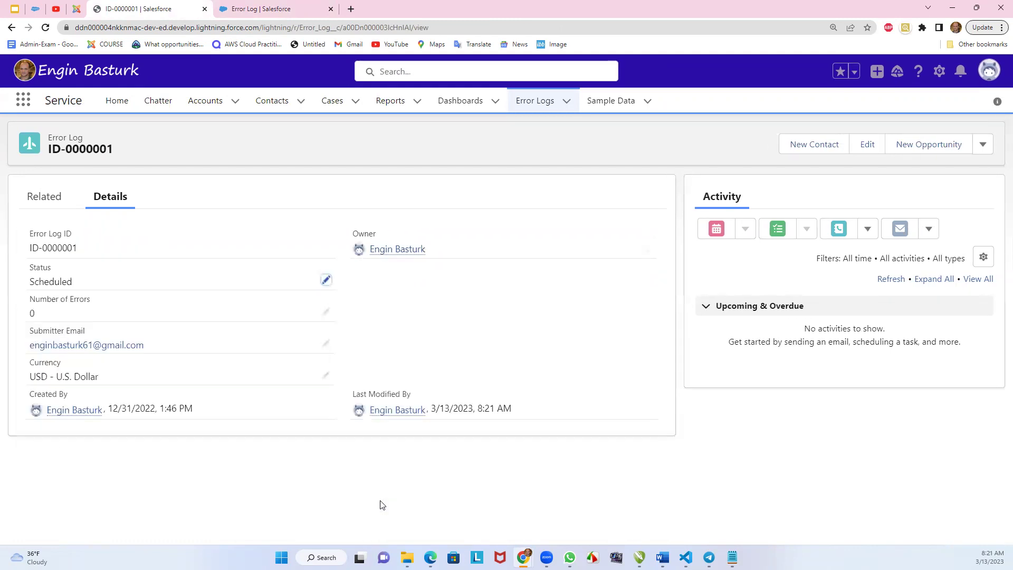
Set the Status of error log ID-0000001 to Future and save the record
{"action": "left_click", "coordinate": [326, 280]}
{"action": "left_click", "coordinate": [142, 299]}
{"action": "left_click", "coordinate": [79, 434]}
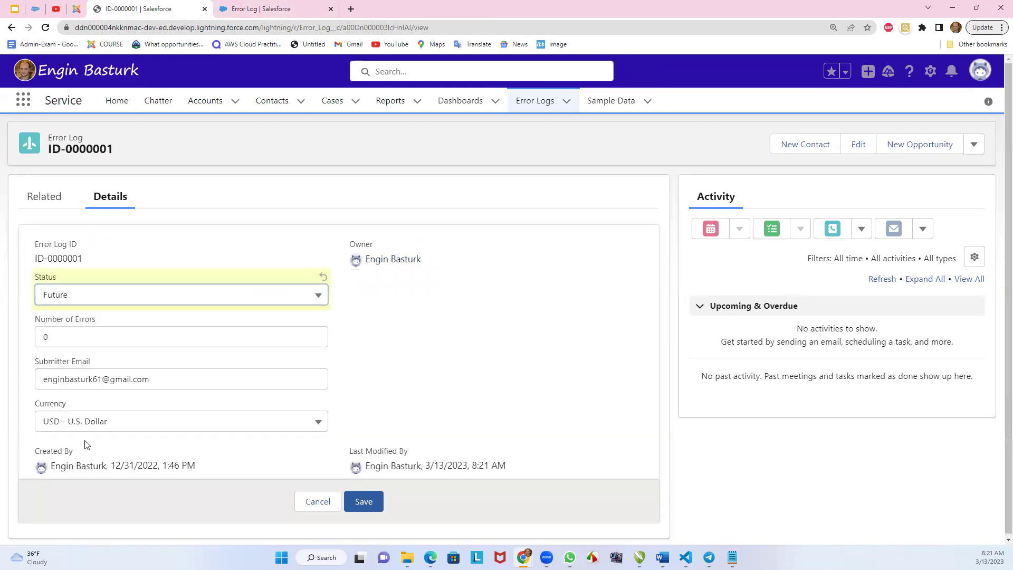
{"action": "left_click", "coordinate": [372, 505]}
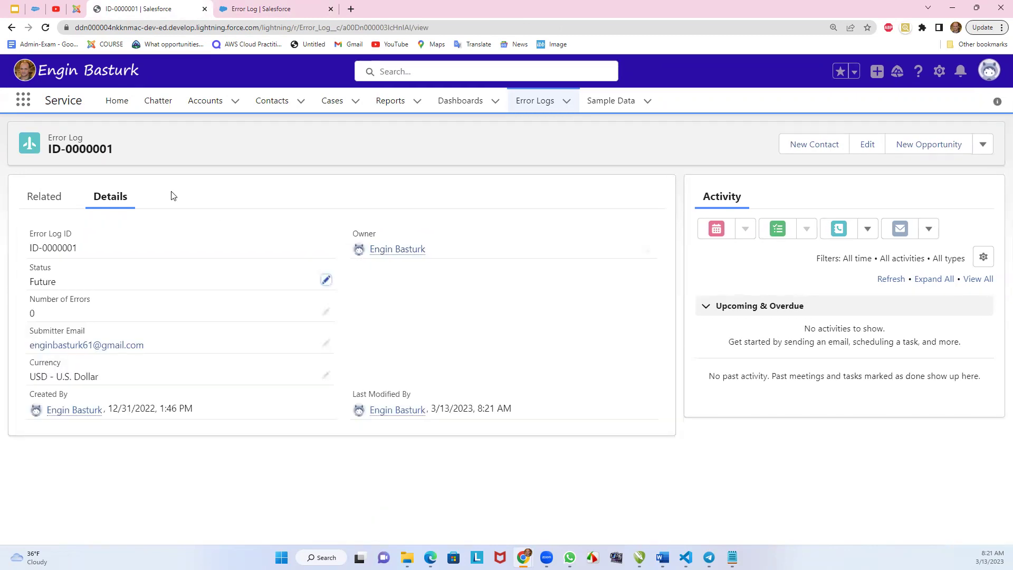
Examine the full Error Log History of ID-0000001, and return to the record's related lists
{"action": "left_click", "coordinate": [55, 199]}
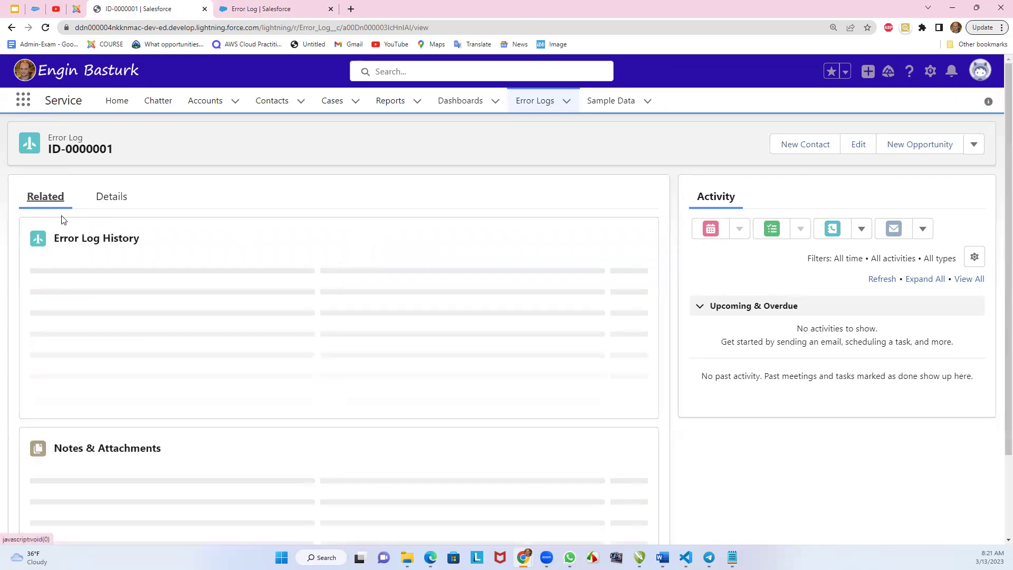
{"action": "left_click", "coordinate": [126, 238]}
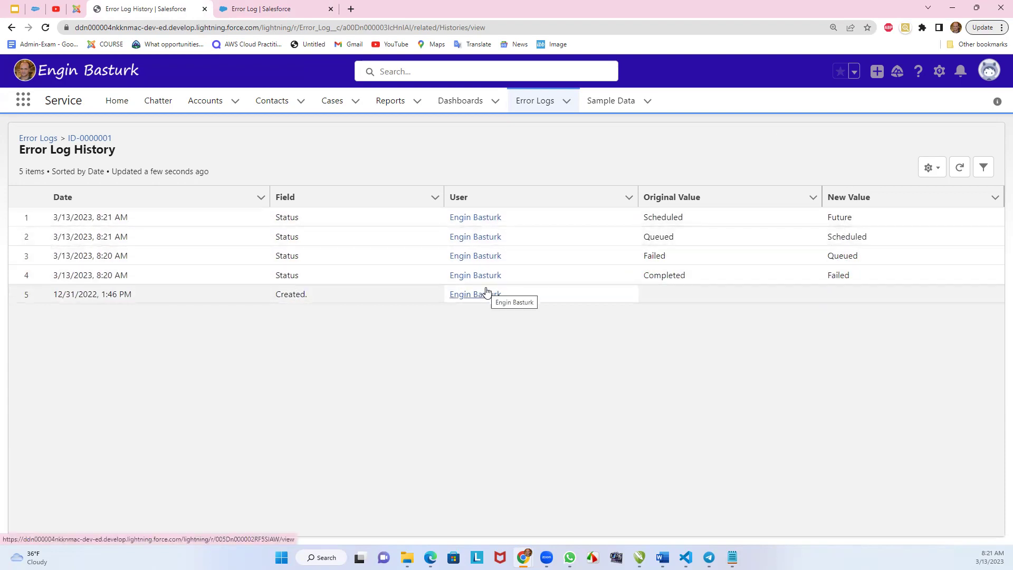
{"action": "left_click", "coordinate": [94, 139]}
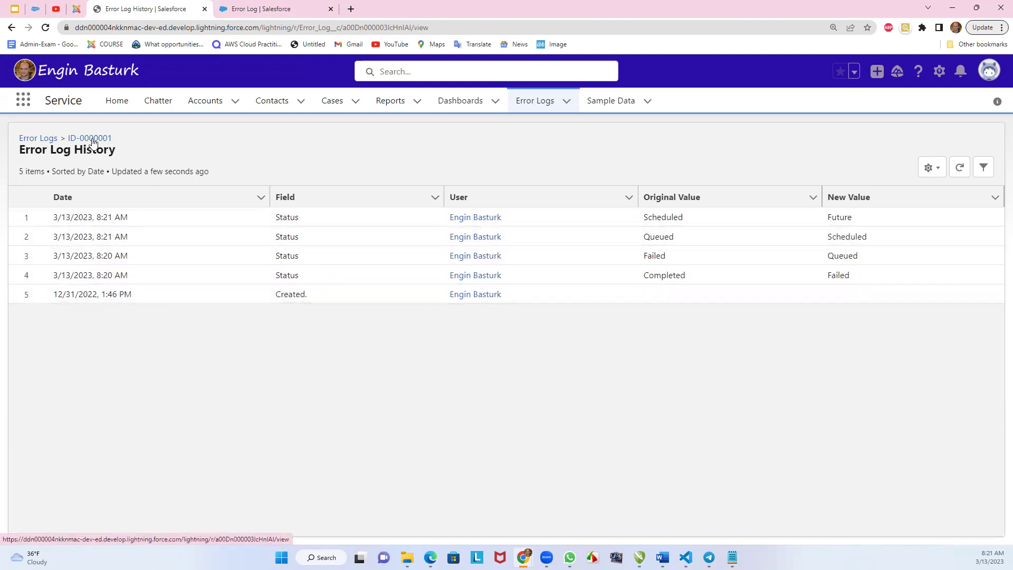
{"action": "left_click", "coordinate": [57, 197]}
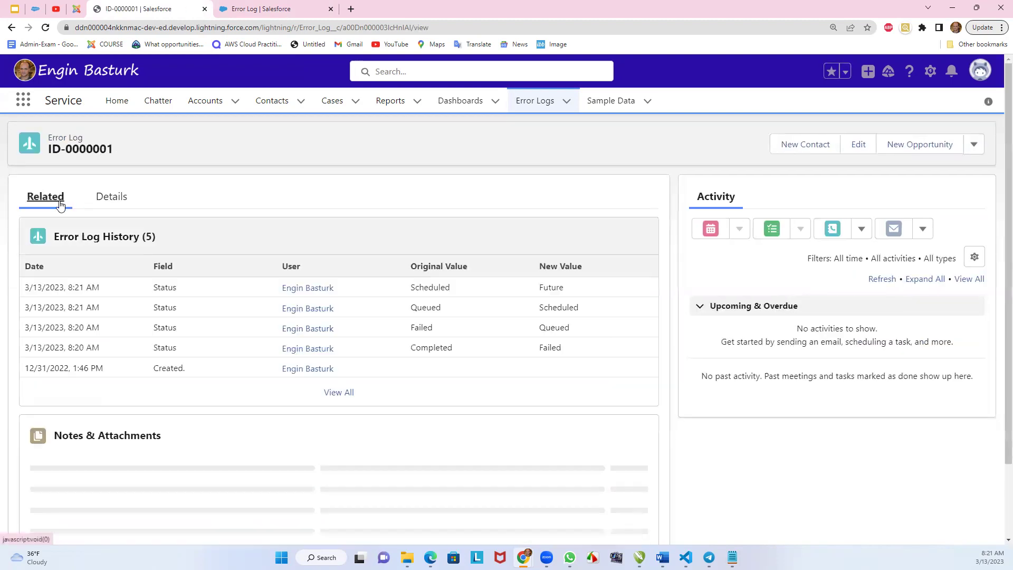
Change the digit before the @ in the error log's Submitter Email to 2, save, and open the record's related lists
{"action": "left_click", "coordinate": [104, 195]}
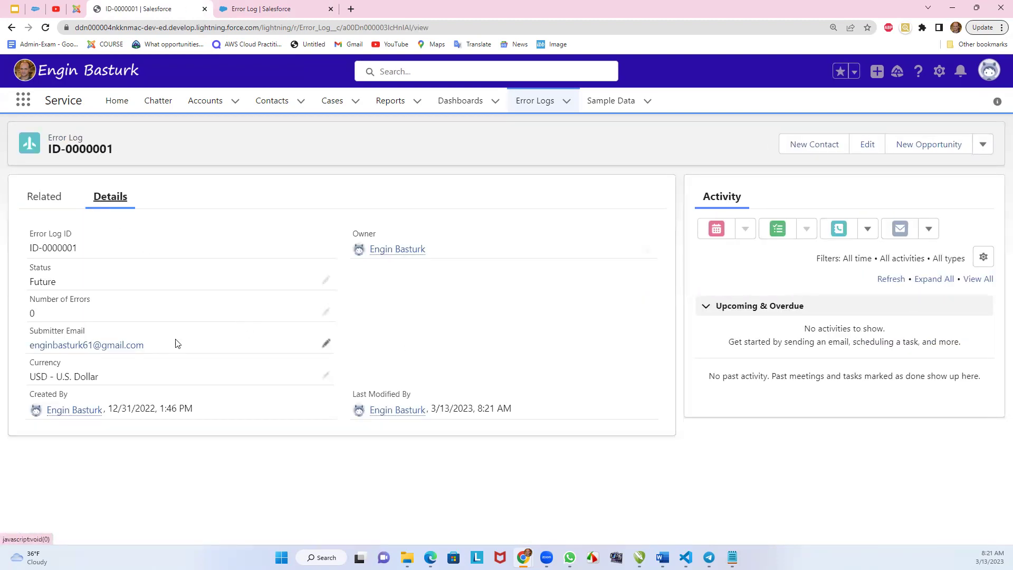
{"action": "left_click", "coordinate": [102, 379]}
{"action": "key", "text": "BackSpace"}
{"action": "type", "text": "2"}
{"action": "left_click", "coordinate": [363, 500]}
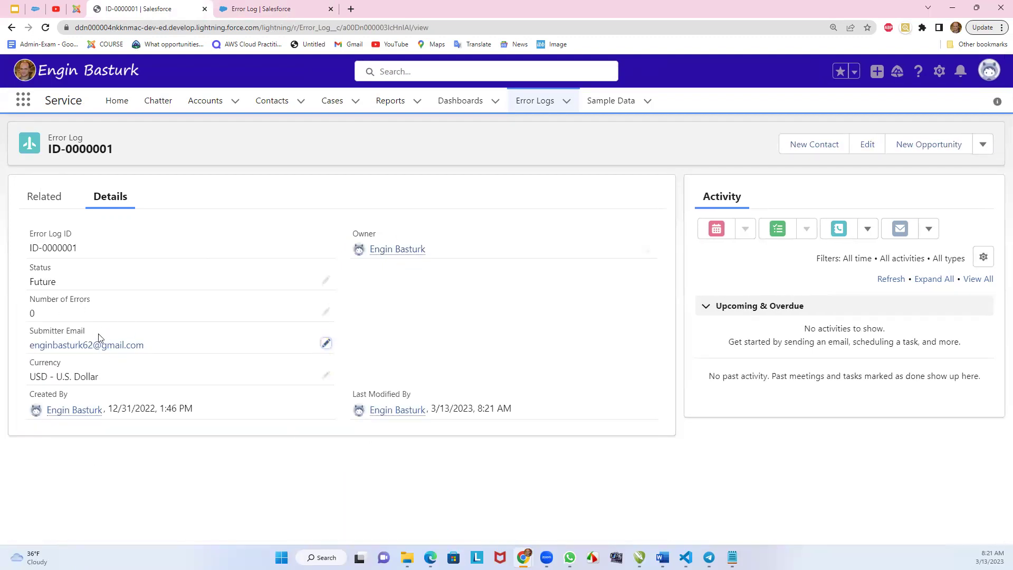
{"action": "left_click", "coordinate": [57, 196]}
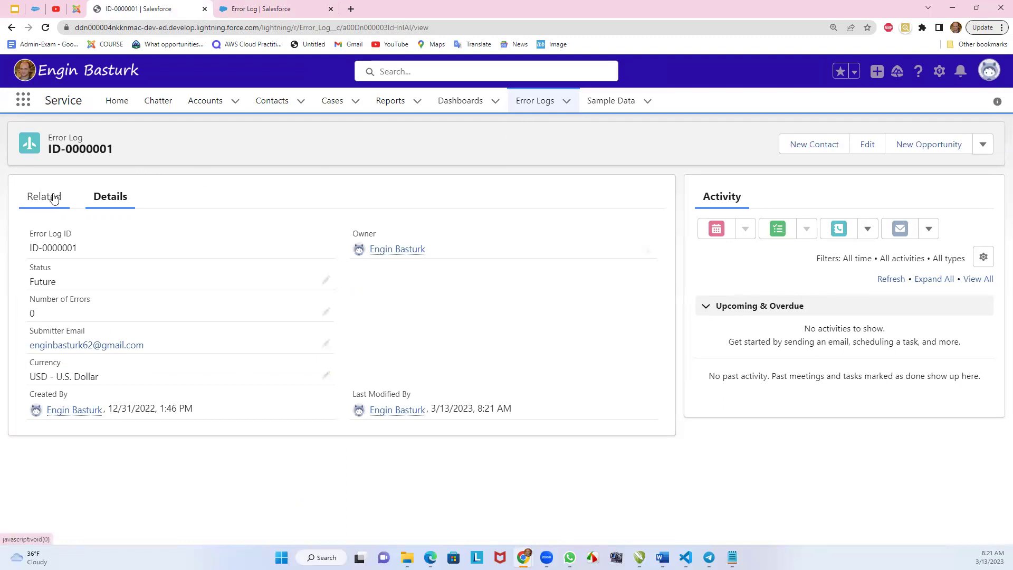